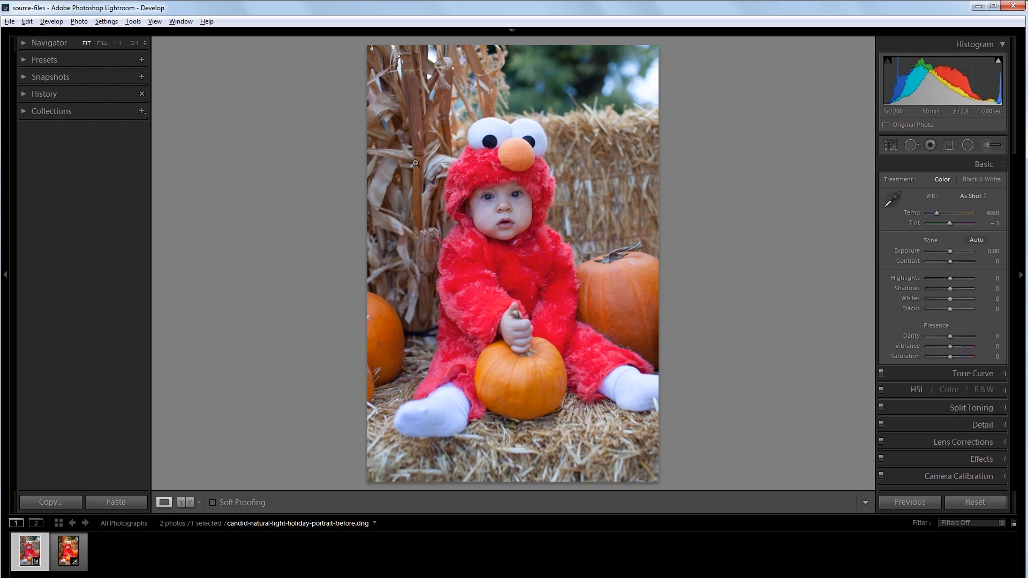
- In candid-natural-light-holiday-portrait-before.dng, warm the white balance temperature to 6167 and raise Clarity to +67
{"action": "left_click", "coordinate": [62, 556]}
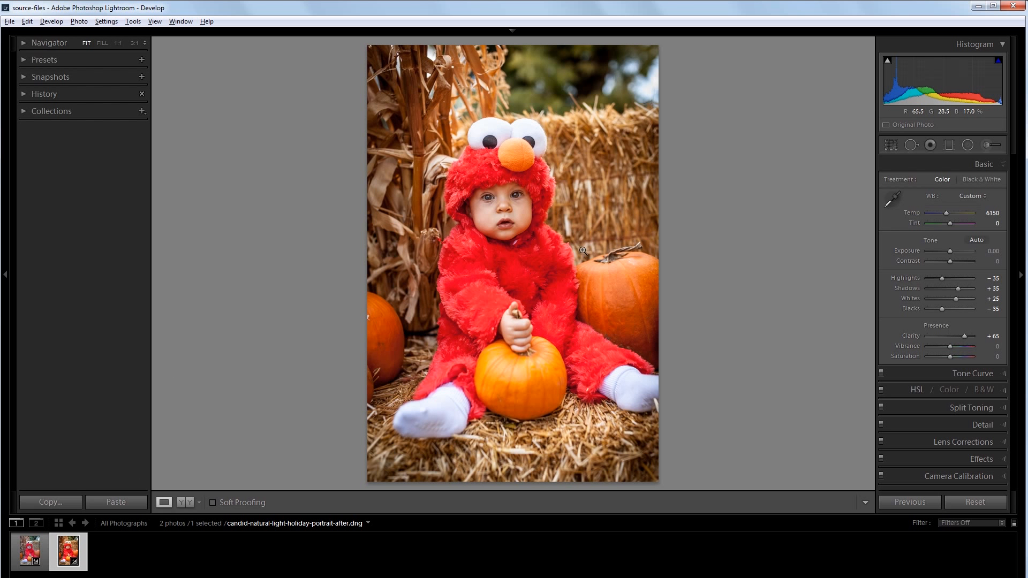
{"action": "key", "text": "Left"}
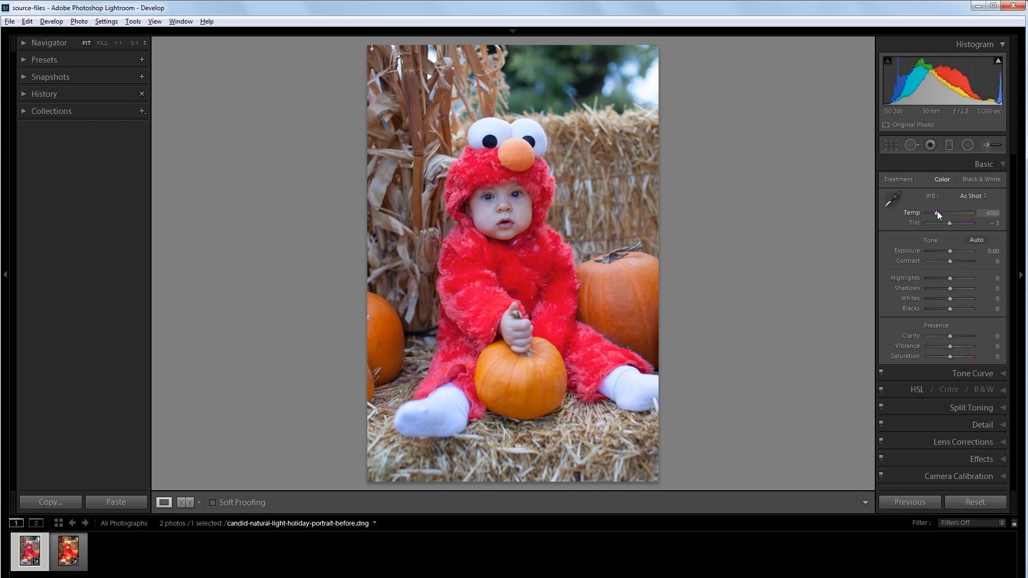
{"action": "left_click_drag", "start_coordinate": [937, 214], "coordinate": [947, 212]}
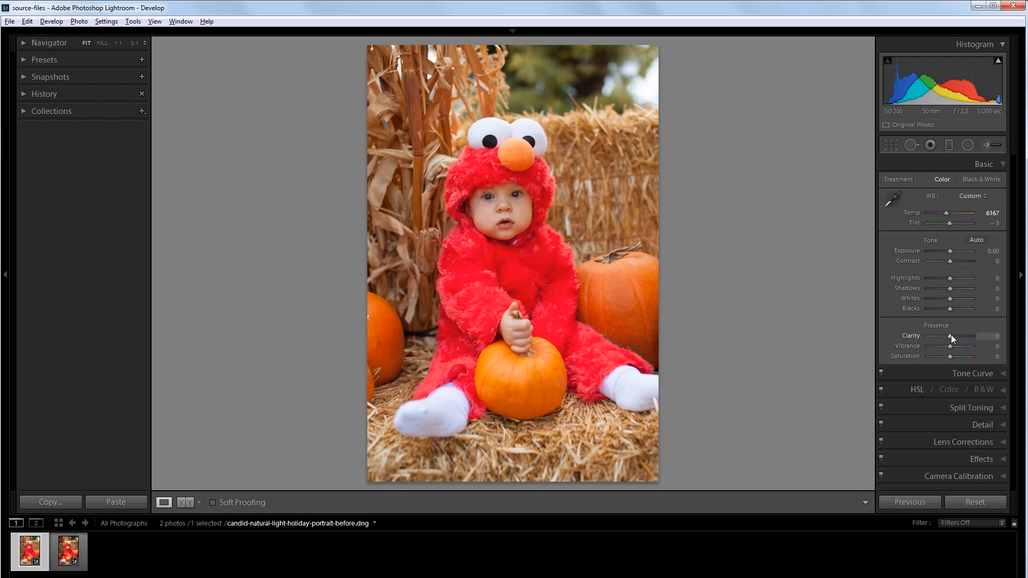
{"action": "left_click_drag", "start_coordinate": [951, 335], "coordinate": [966, 335]}
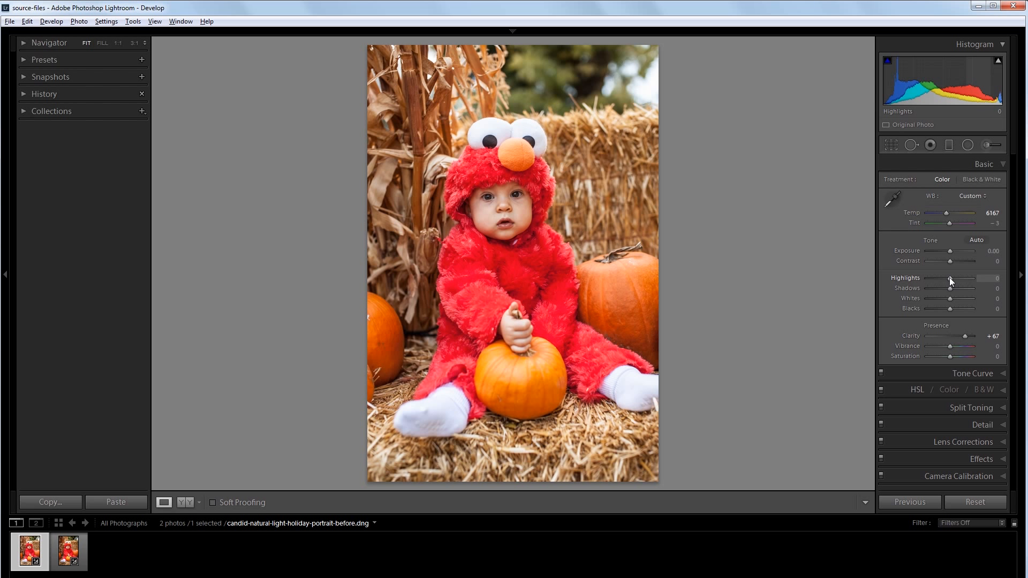
- Set the portrait's Highlights to -38, Shadows to +33, Whites to +26 and Blacks to -33
{"action": "left_click_drag", "start_coordinate": [950, 279], "coordinate": [944, 281]}
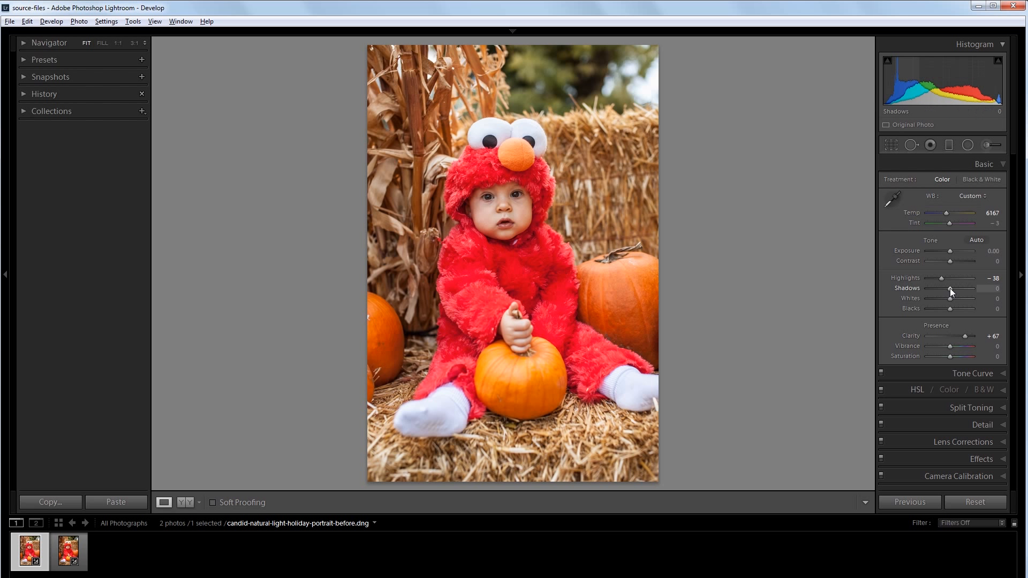
{"action": "left_click_drag", "start_coordinate": [951, 289], "coordinate": [957, 288]}
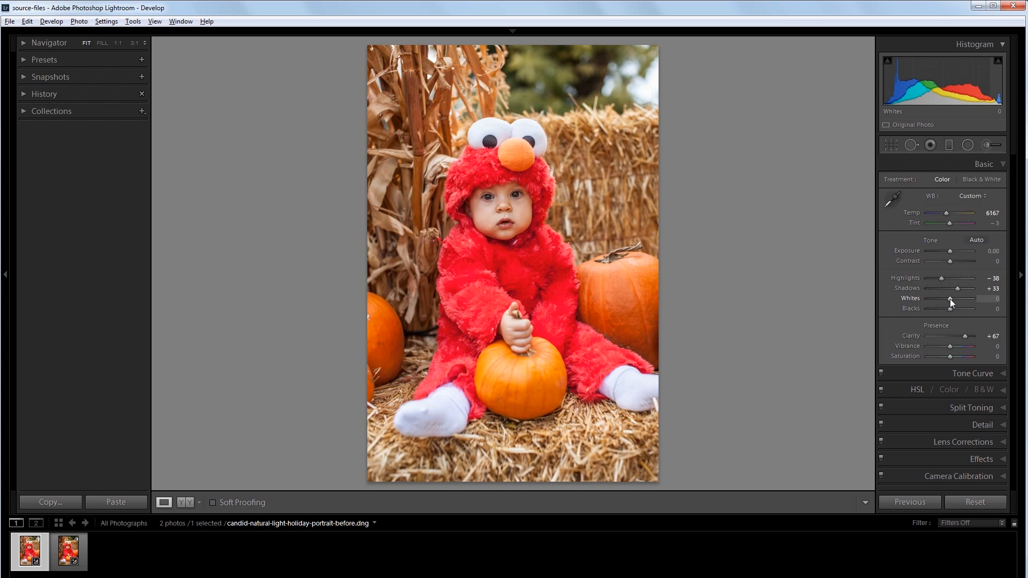
{"action": "left_click_drag", "start_coordinate": [950, 299], "coordinate": [955, 298]}
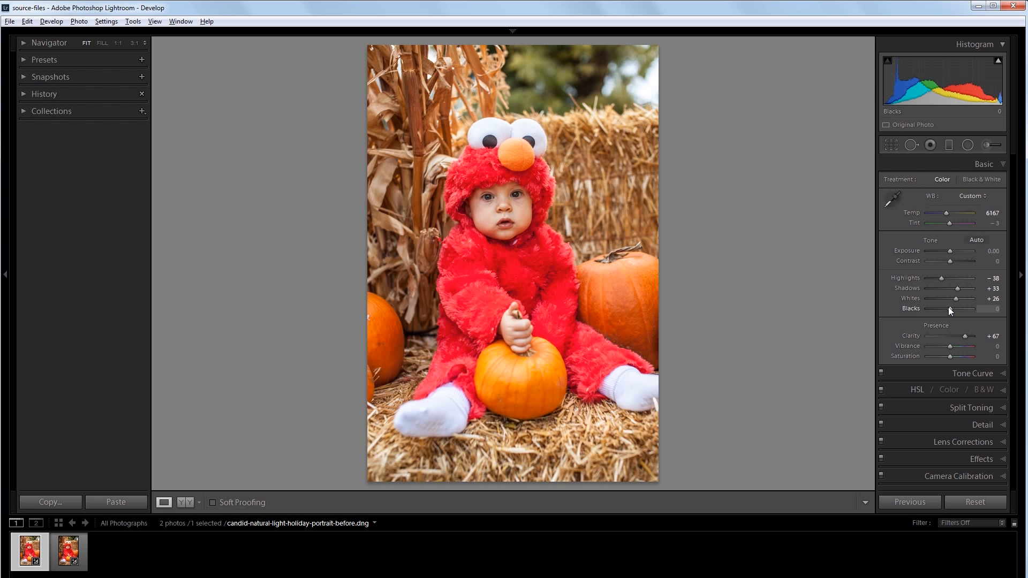
{"action": "left_click_drag", "start_coordinate": [949, 306], "coordinate": [941, 308]}
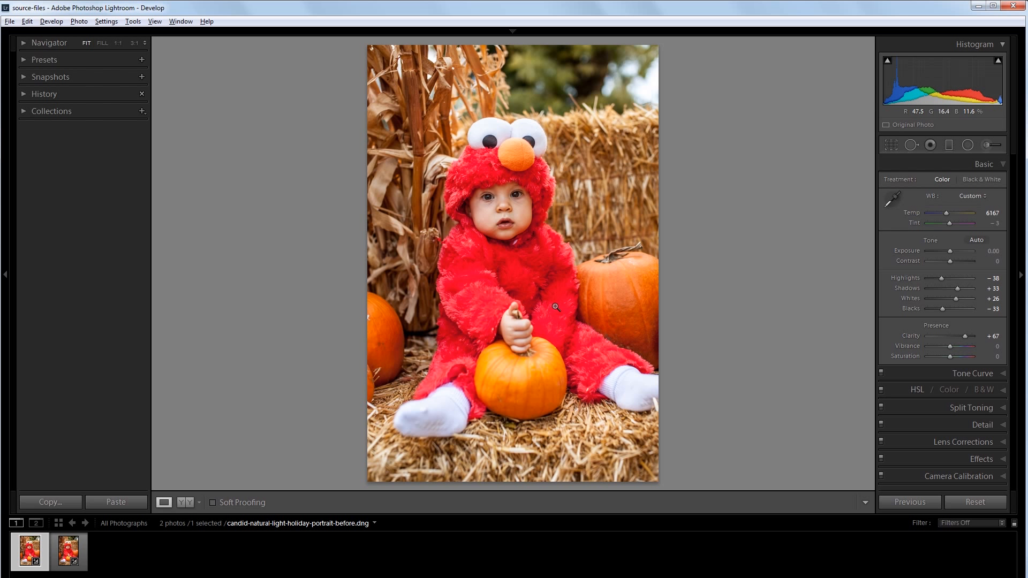
- Shift the red hue to +7 and reduce the red saturation to -7
{"action": "left_click", "coordinate": [915, 390]}
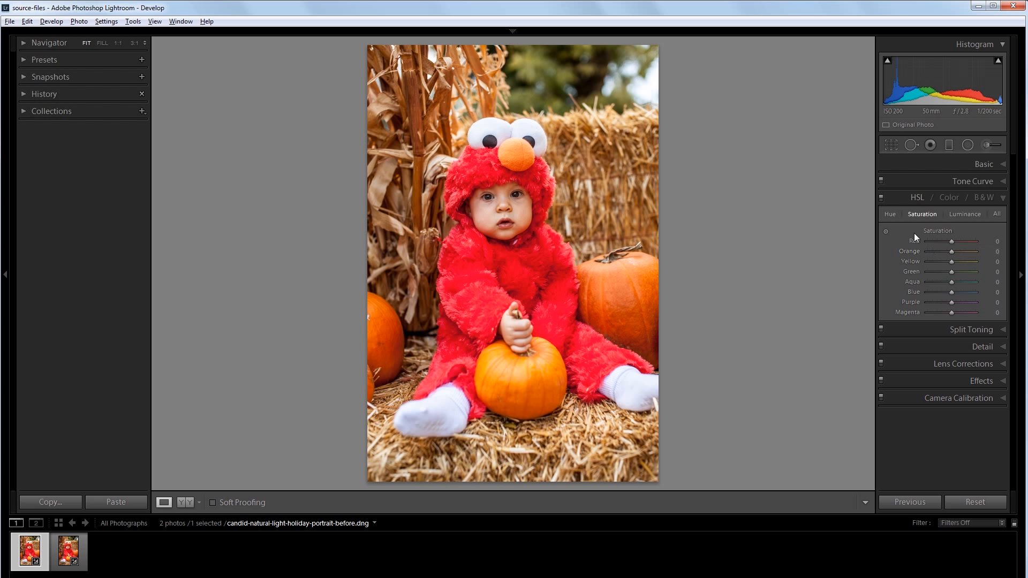
{"action": "left_click", "coordinate": [889, 215]}
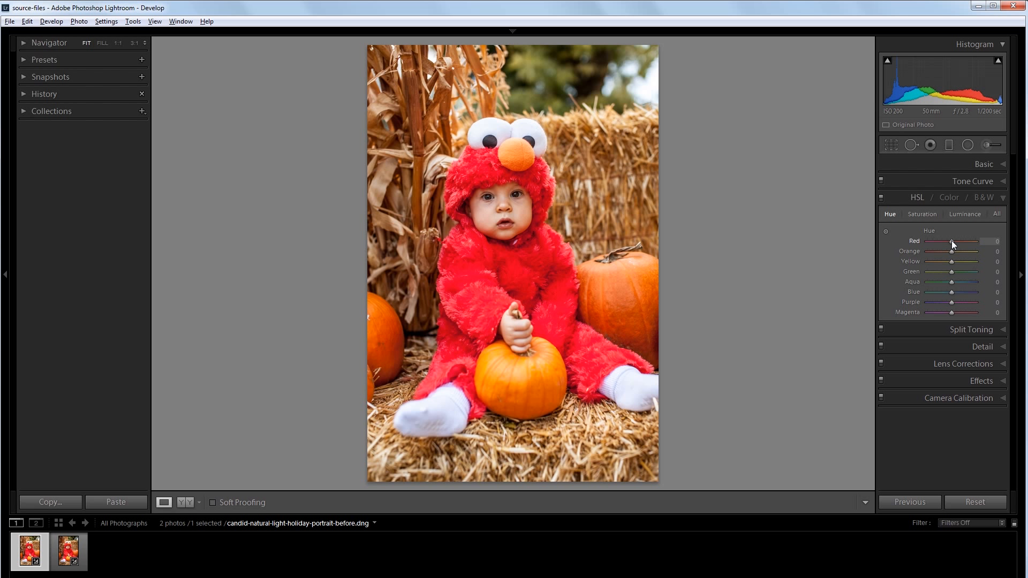
{"action": "left_click_drag", "start_coordinate": [952, 242], "coordinate": [953, 241]}
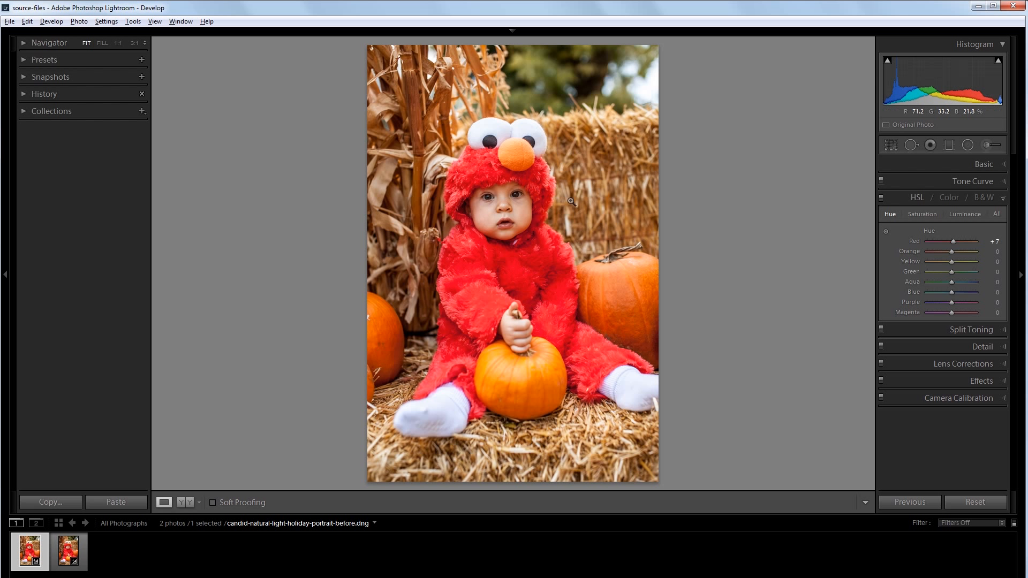
{"action": "left_click", "coordinate": [923, 216]}
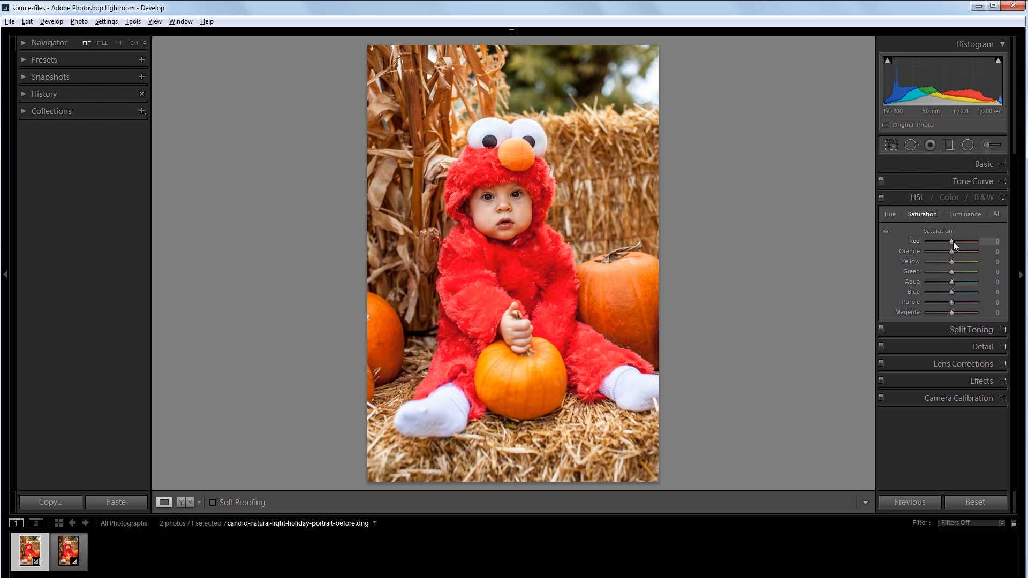
{"action": "left_click_drag", "start_coordinate": [953, 243], "coordinate": [951, 243]}
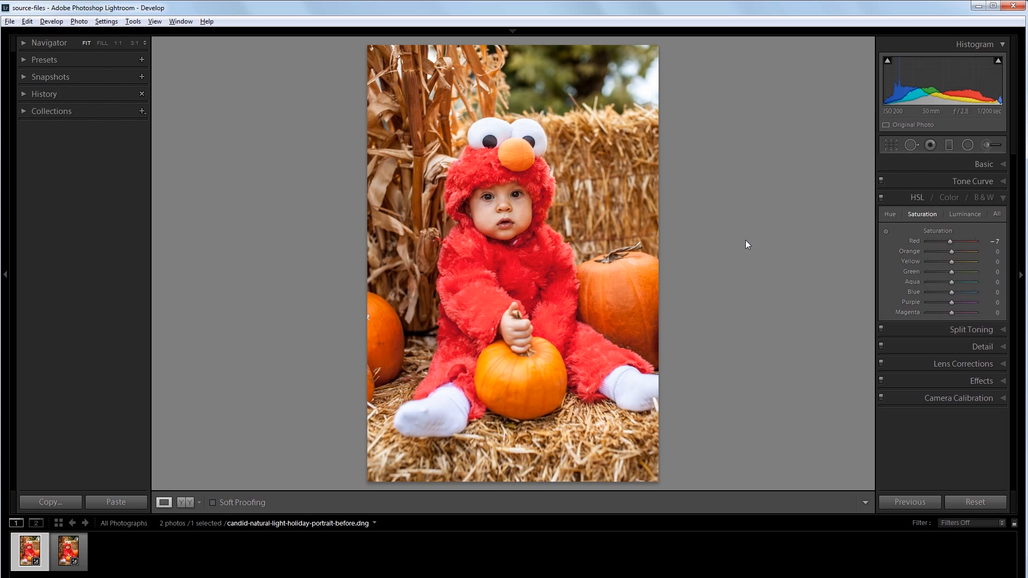
- Enable profile corrections and chromatic aberration removal for the lens
{"action": "left_click", "coordinate": [962, 365]}
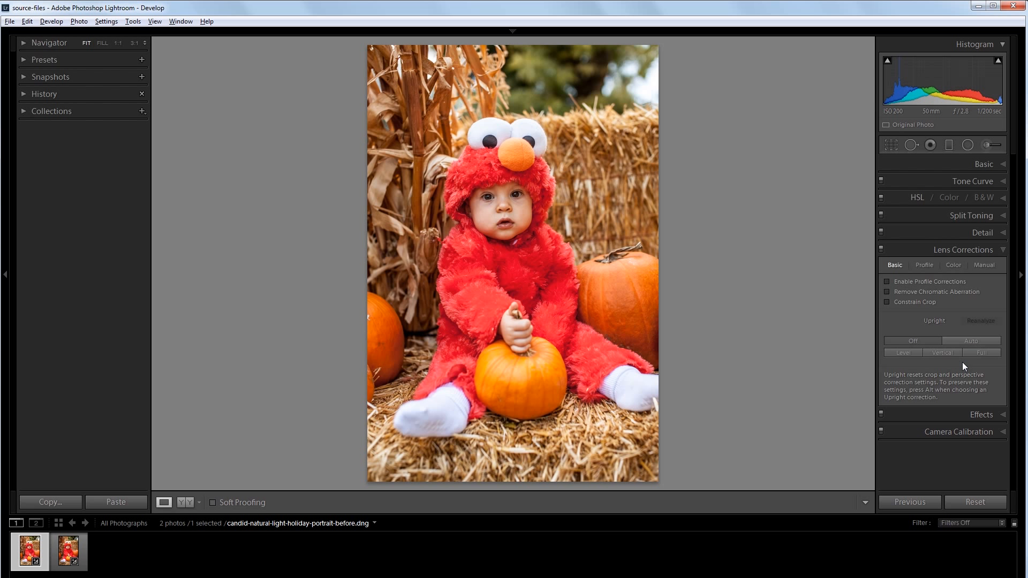
{"action": "left_click", "coordinate": [887, 282]}
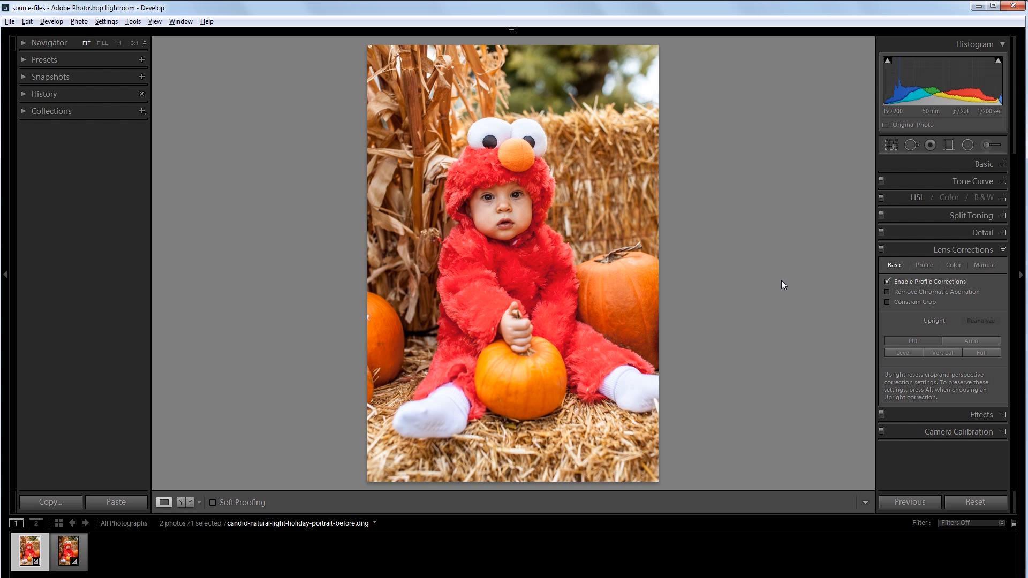
{"action": "left_click", "coordinate": [917, 293]}
- Add a dark post-crop vignette with Amount -31 and Midpoint 60
{"action": "left_click", "coordinate": [969, 410]}
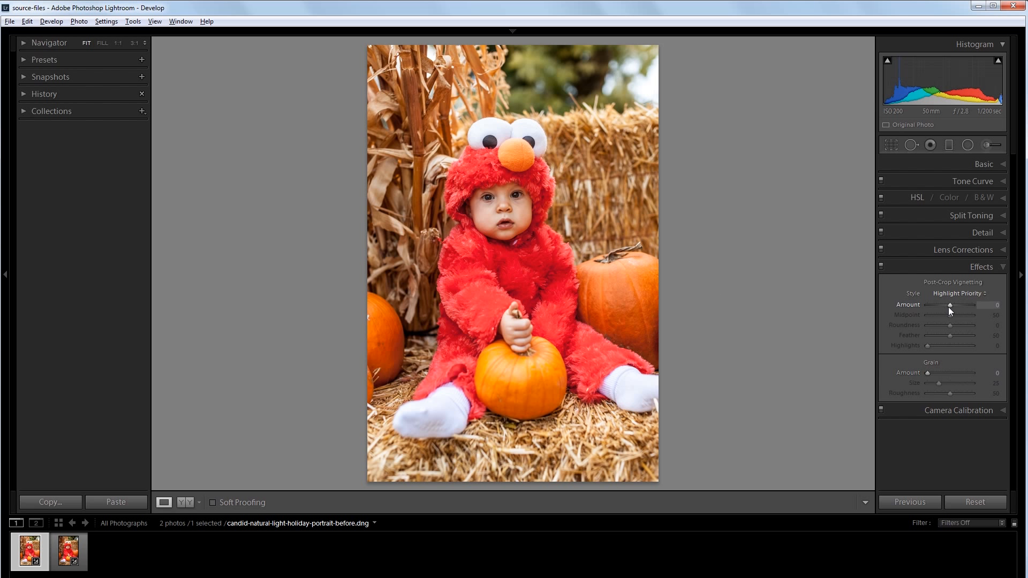
{"action": "left_click_drag", "start_coordinate": [949, 307], "coordinate": [942, 308]}
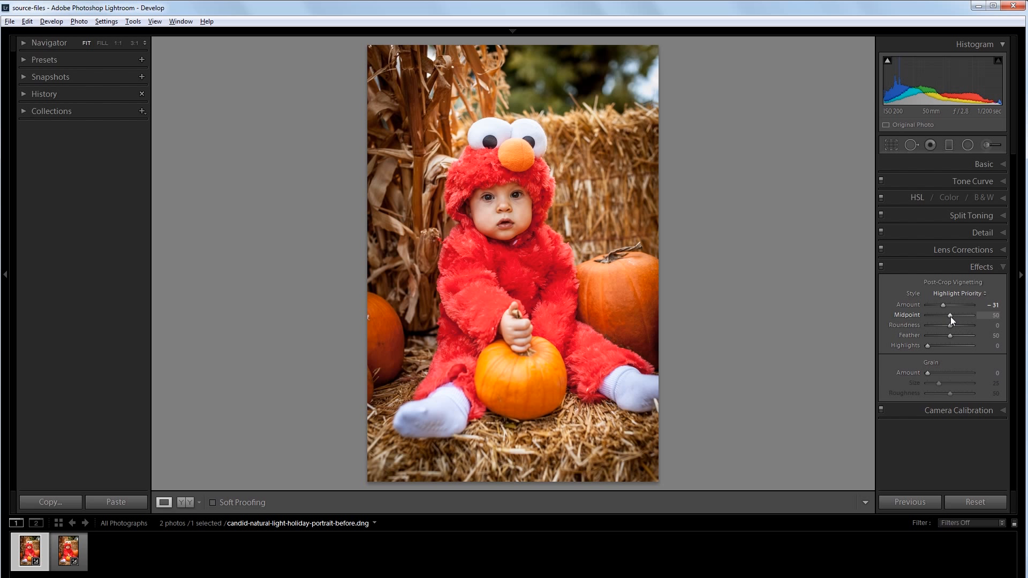
{"action": "left_click_drag", "start_coordinate": [952, 317], "coordinate": [953, 317]}
- Heal the small dark spot between the baby's nose and the eye on the right with the Spot Removal tool
{"action": "left_click", "coordinate": [498, 197]}
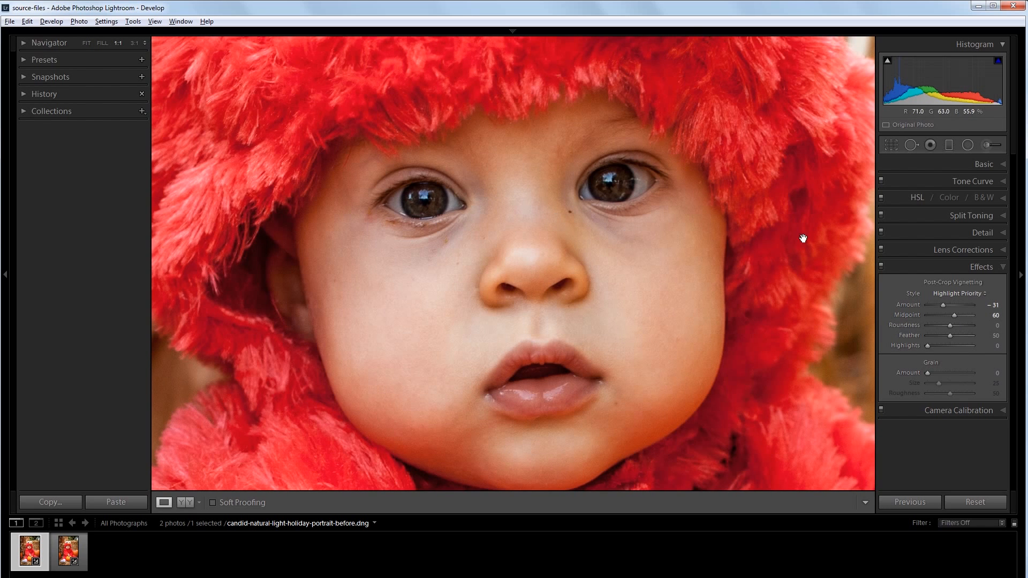
{"action": "left_click", "coordinate": [911, 147]}
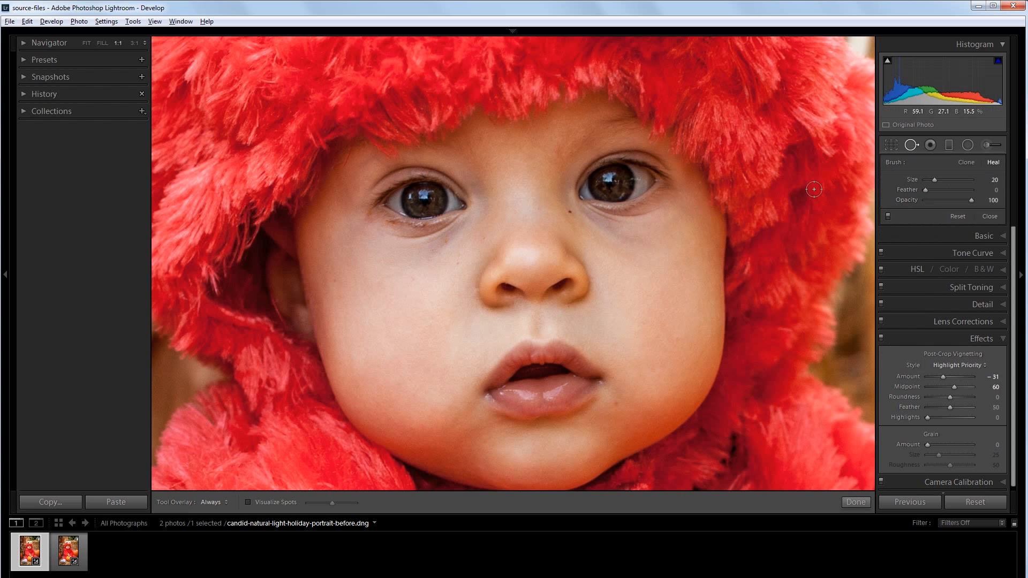
{"action": "left_click", "coordinate": [569, 210]}
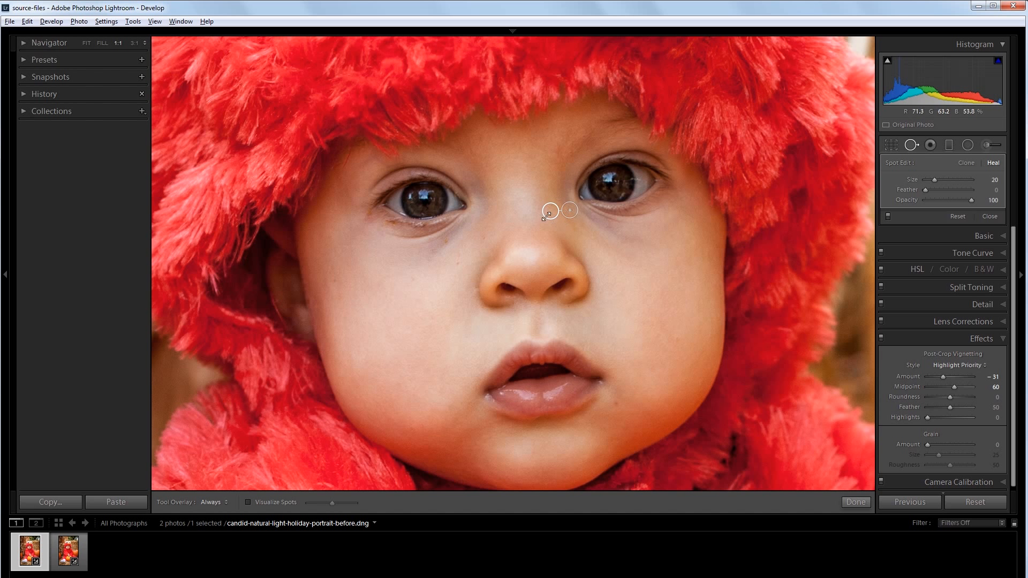
{"action": "left_click", "coordinate": [917, 147]}
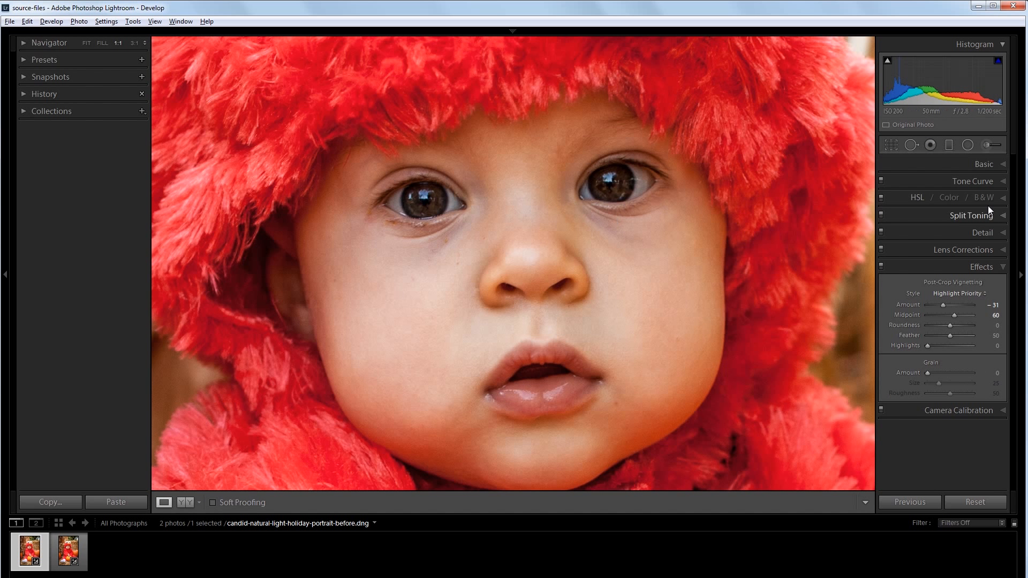
- Configure a new Adjustment Brush with Temp 0, Exposure 0.66 and Saturation 25
{"action": "left_click", "coordinate": [988, 145]}
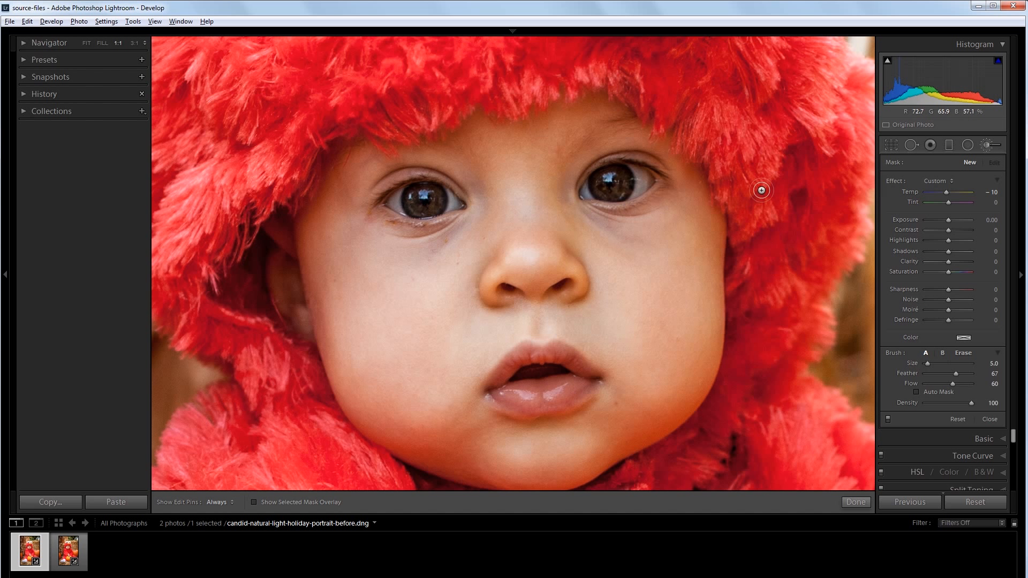
{"action": "left_click", "coordinate": [995, 193]}
{"action": "type", "text": "0"}
{"action": "key", "text": "Return"}
{"action": "left_click", "coordinate": [992, 220]}
{"action": "type", "text": "0.66"}
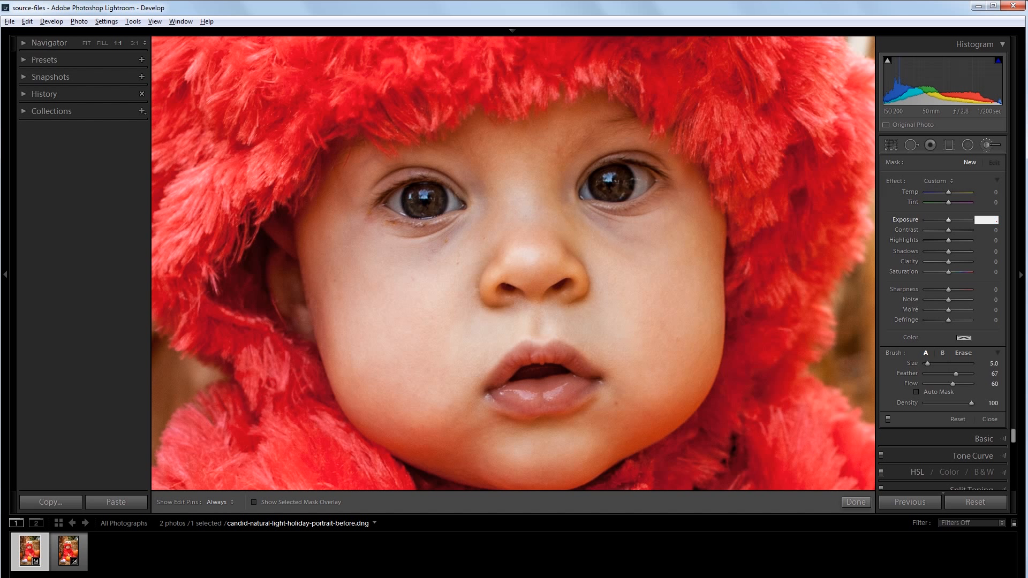
{"action": "key", "text": "Return"}
{"action": "left_click", "coordinate": [991, 273]}
{"action": "type", "text": "25"}
{"action": "key", "text": "Return"}
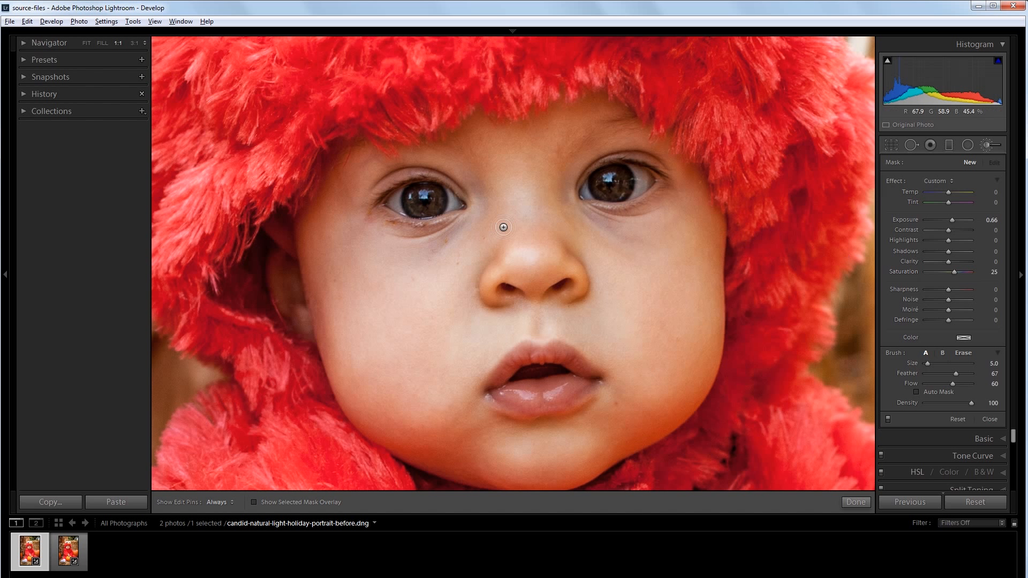
- Paint the brightening adjustment over the irises of both of the baby's eyes, and finish the brush edit
{"action": "key", "text": "h"}
{"action": "mouse_move", "coordinate": [432, 206]}
{"action": "left_mouse_down"}
{"action": "mouse_move", "coordinate": [415, 197]}
{"action": "mouse_move", "coordinate": [430, 207]}
{"action": "mouse_move", "coordinate": [434, 198]}
{"action": "mouse_move", "coordinate": [421, 201]}
{"action": "left_mouse_up"}
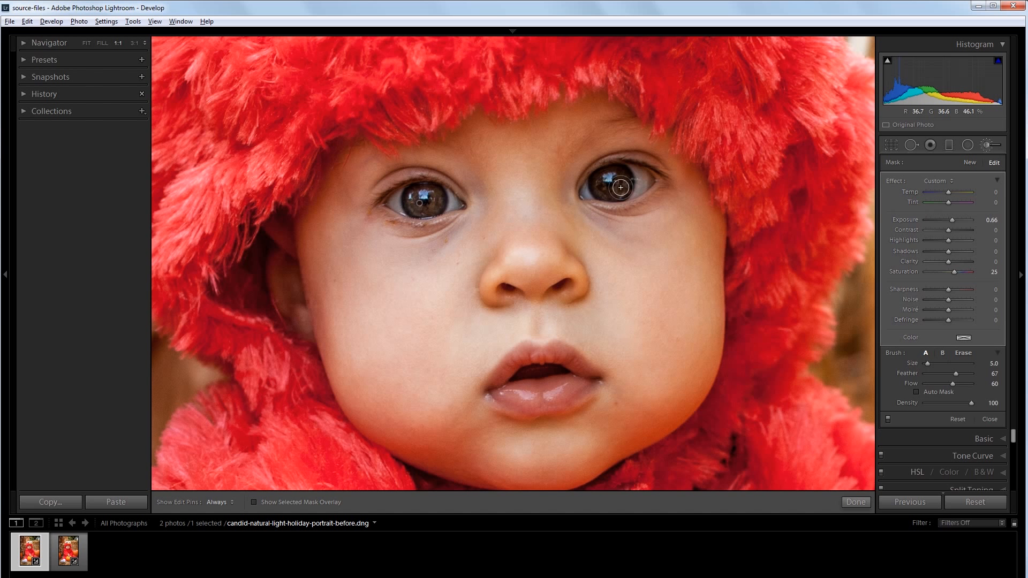
{"action": "mouse_move", "coordinate": [593, 182]}
{"action": "left_mouse_down"}
{"action": "mouse_move", "coordinate": [622, 186]}
{"action": "mouse_move", "coordinate": [618, 176]}
{"action": "left_mouse_up"}
{"action": "left_click", "coordinate": [989, 145]}
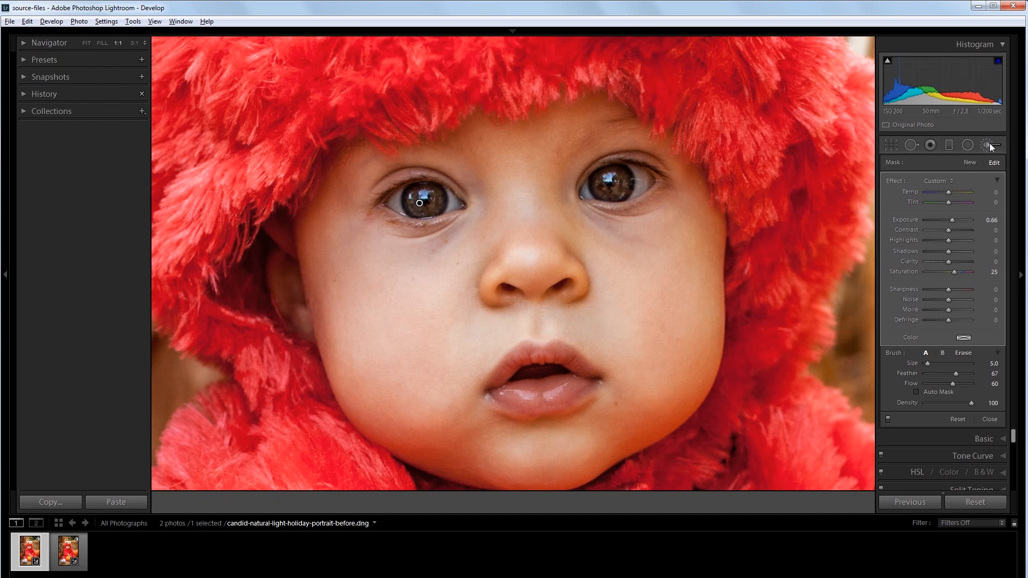
- Compare the whole edited portrait with its original before version
{"action": "left_click", "coordinate": [688, 293]}
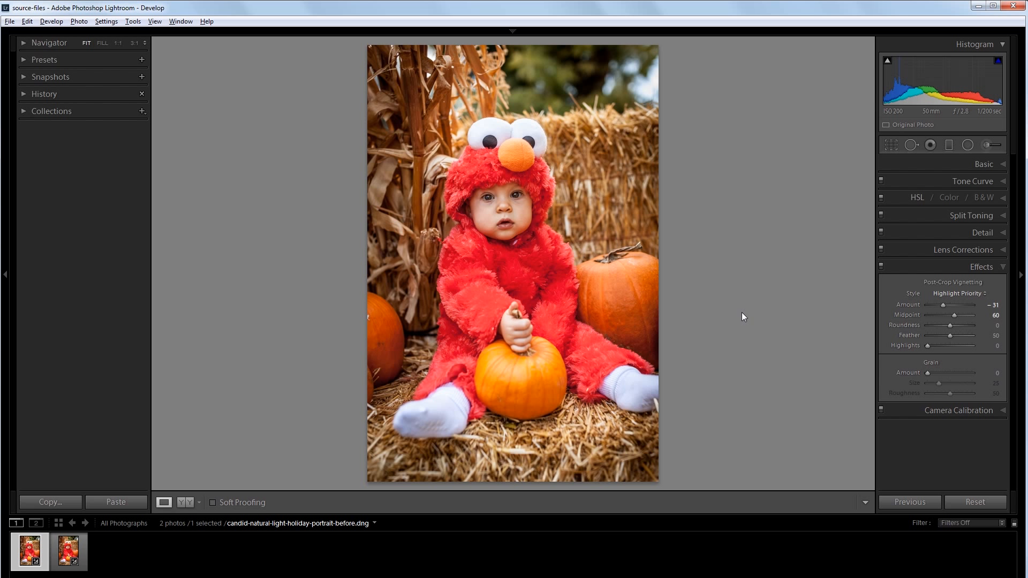
{"action": "key", "text": "backslash"}
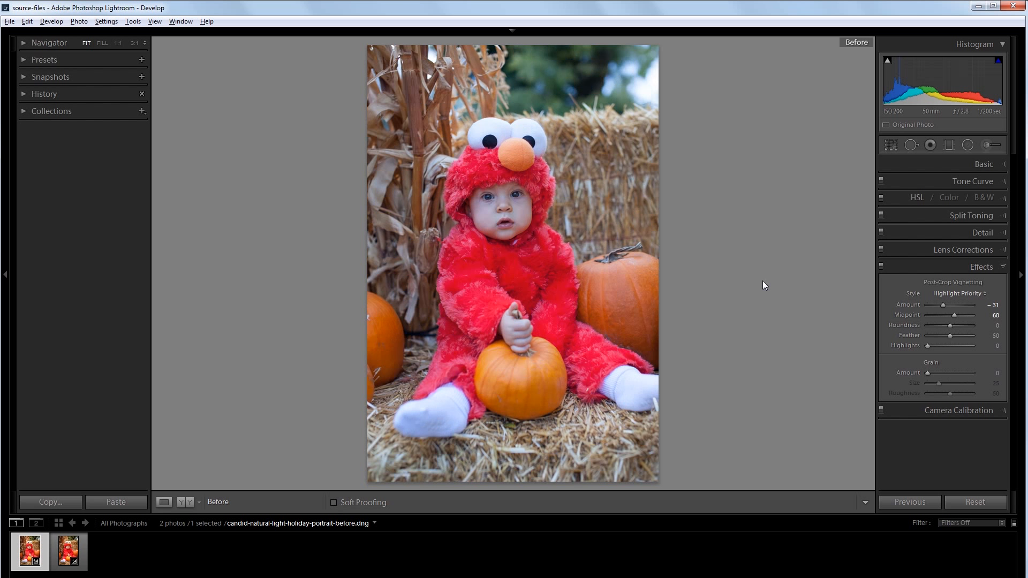
{"action": "key", "text": "backslash"}
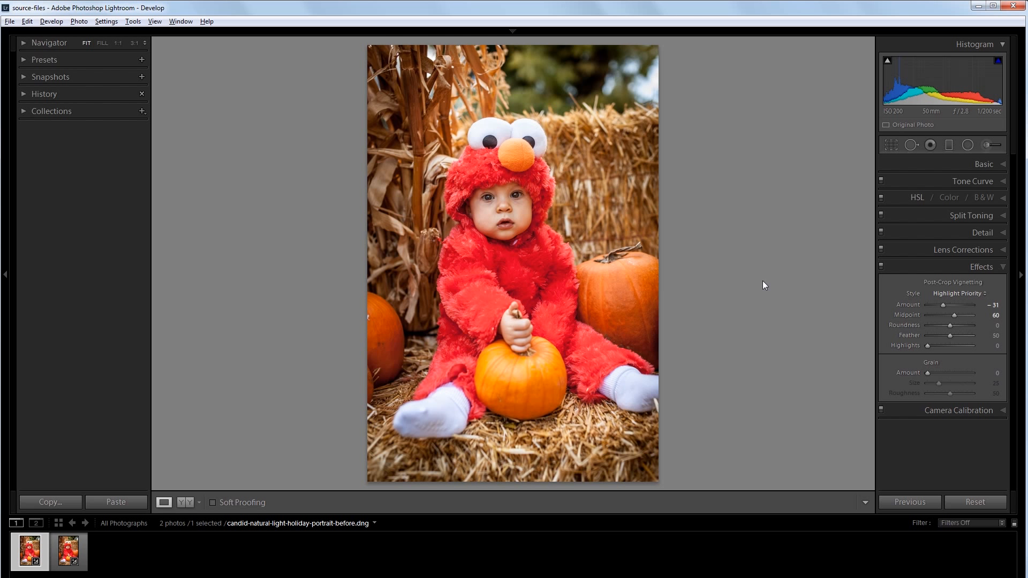